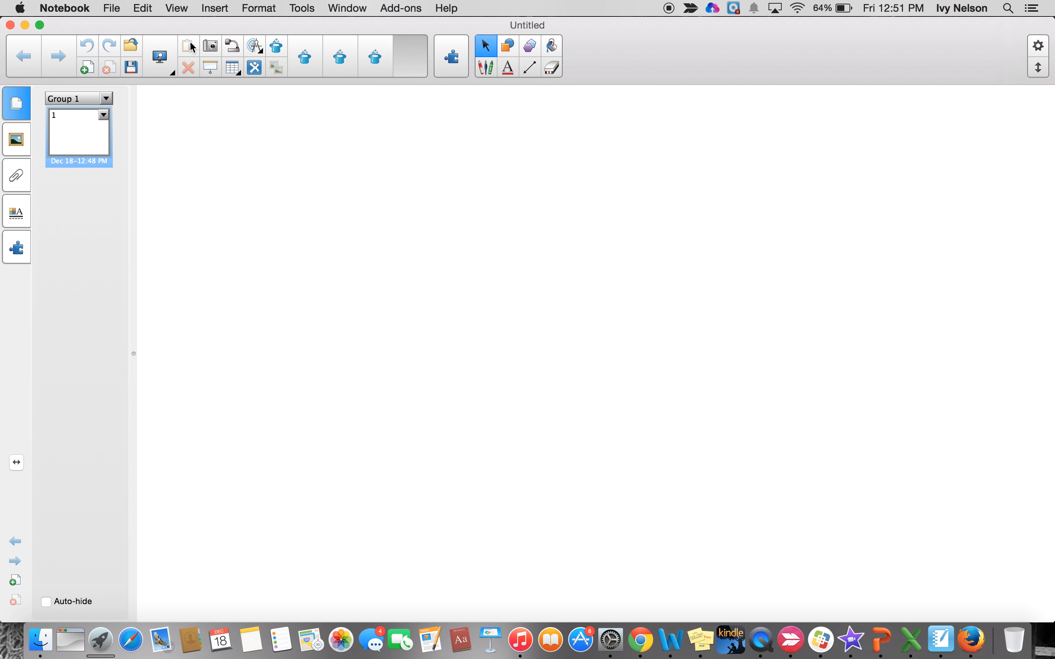
- Open the Lesson Activity Builder and survey the list of available activities
click(218, 12)
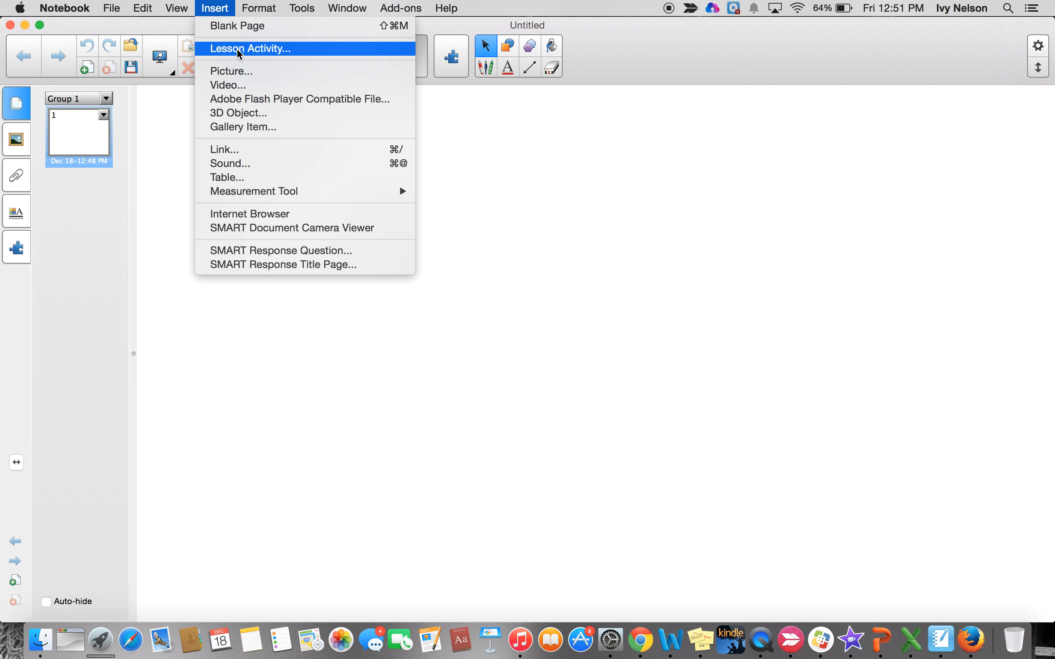
click(304, 51)
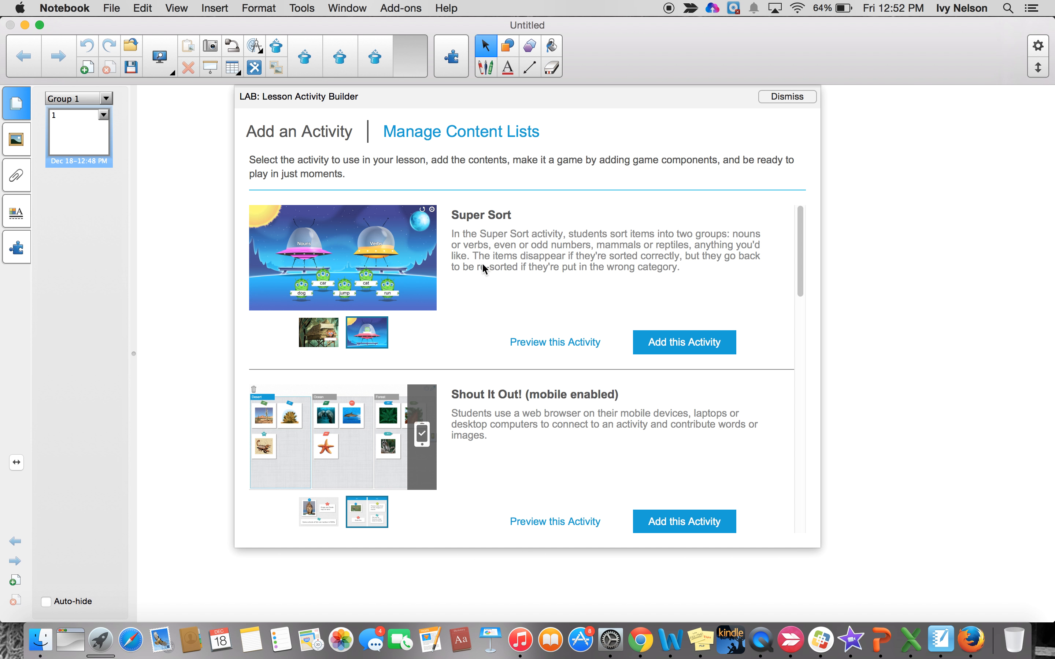
scroll(516, 284, down, 8)
scroll(517, 283, up, 7)
scroll(517, 284, up, 2)
- Examine the activity types and compare alternative themes for Super Sort, Rank Order, Flip Out and Match 'Em Up!
click(325, 334)
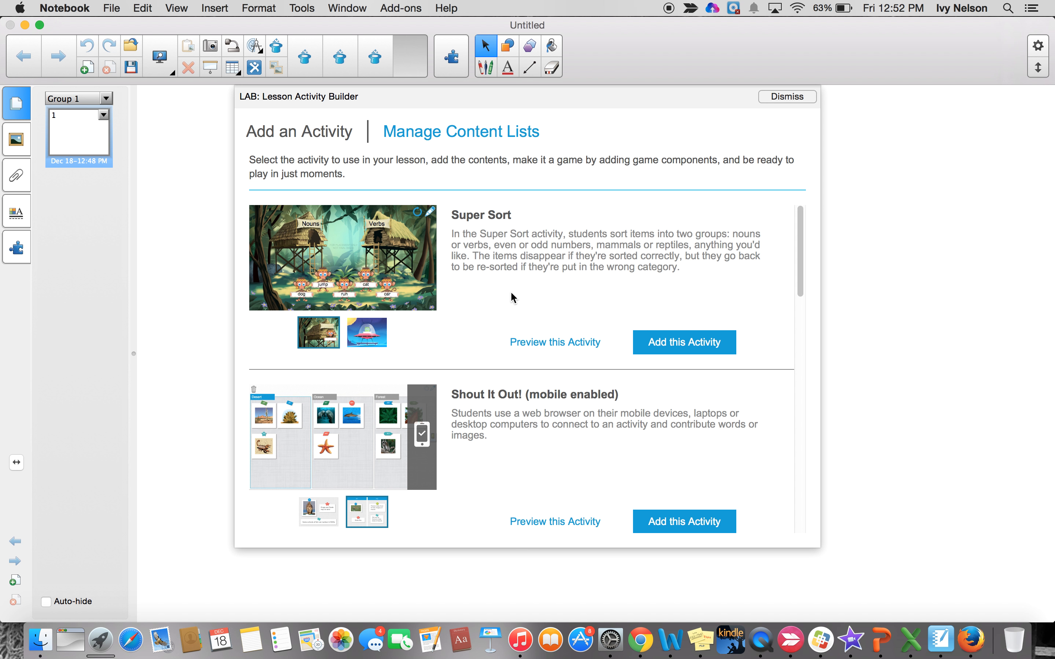
scroll(511, 293, down, 4)
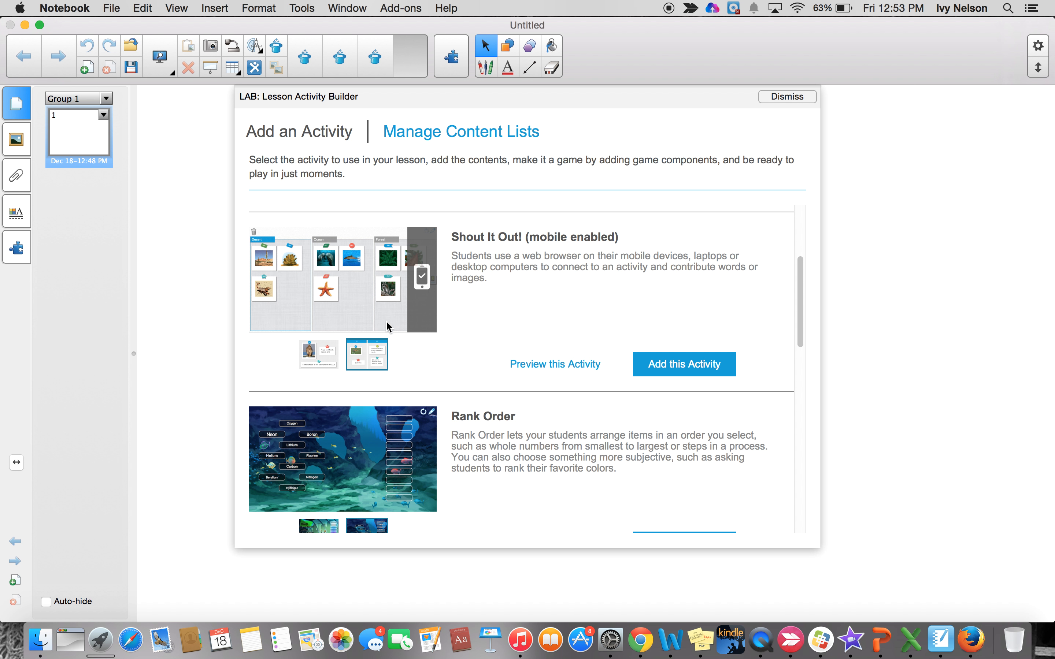
scroll(328, 354, down, 5)
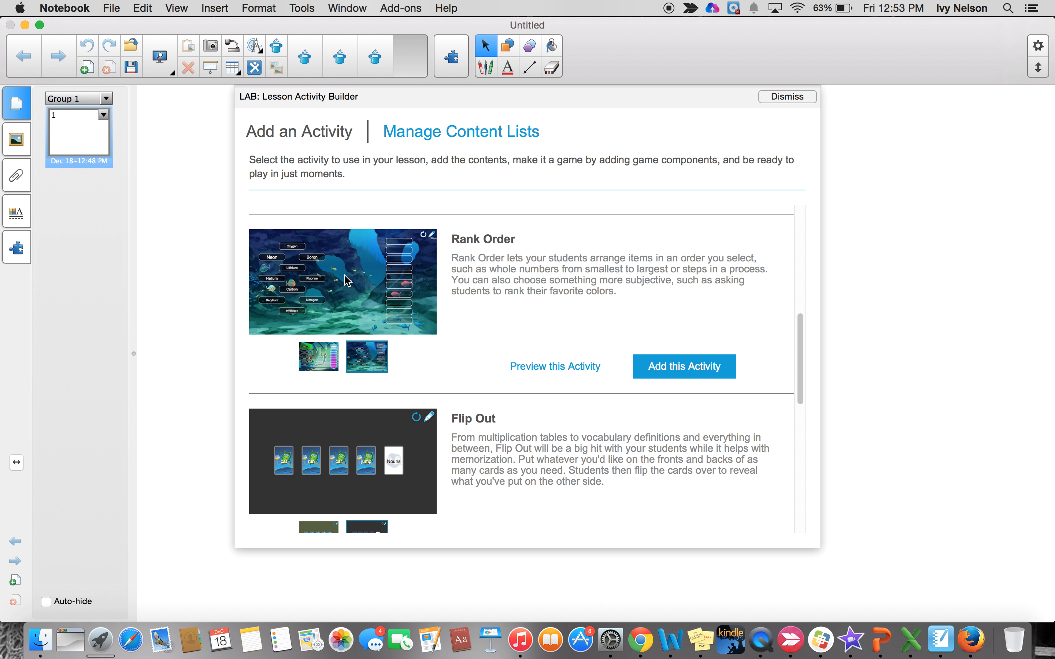
click(320, 359)
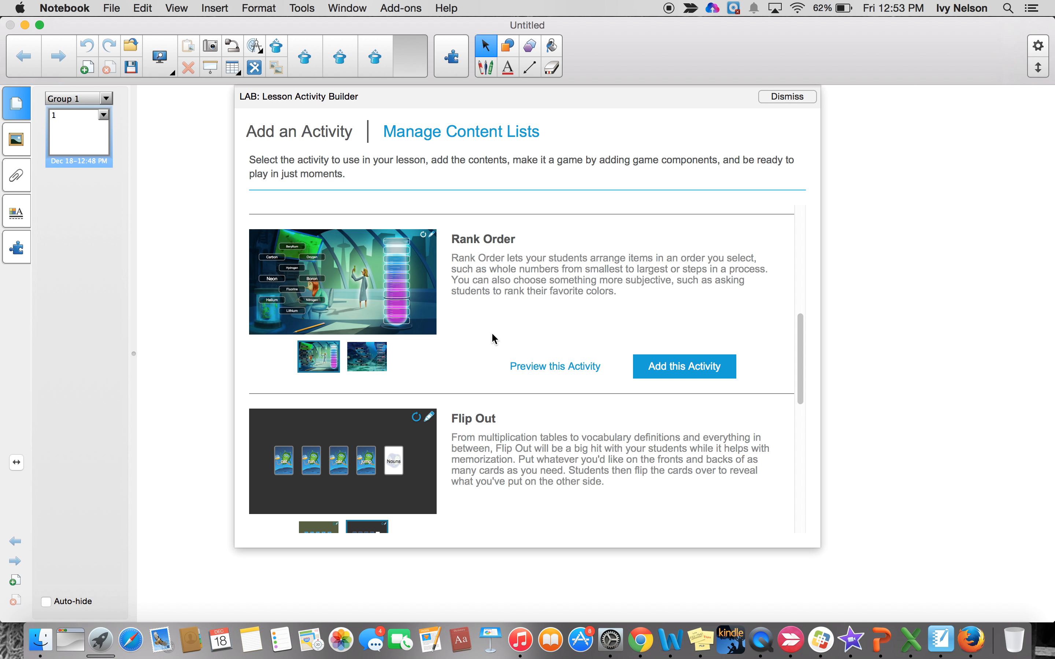
scroll(492, 334, down, 5)
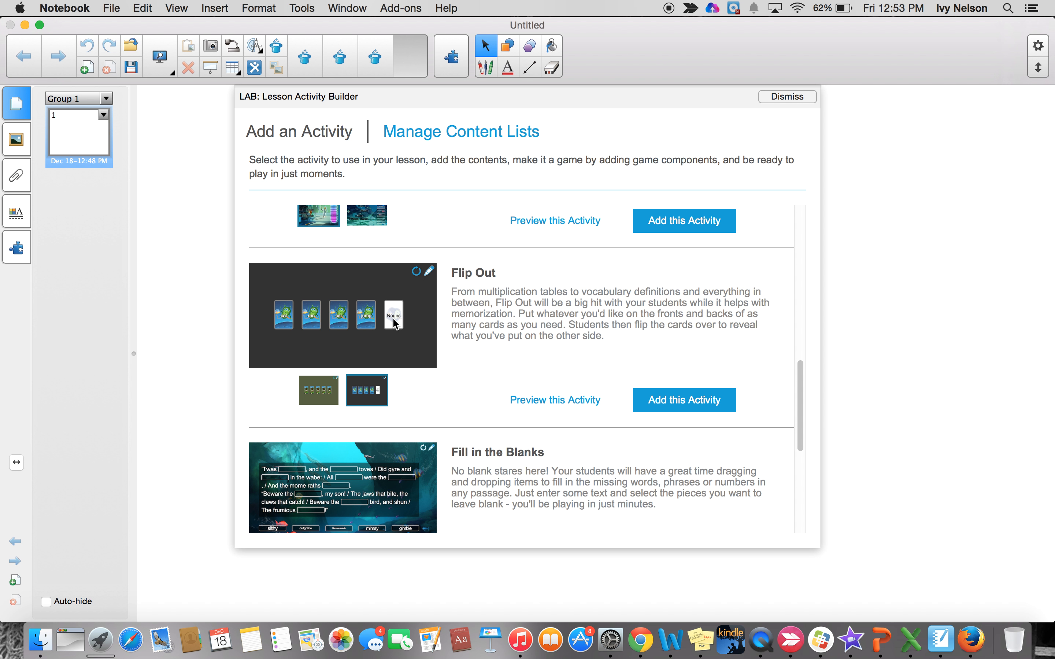
click(326, 401)
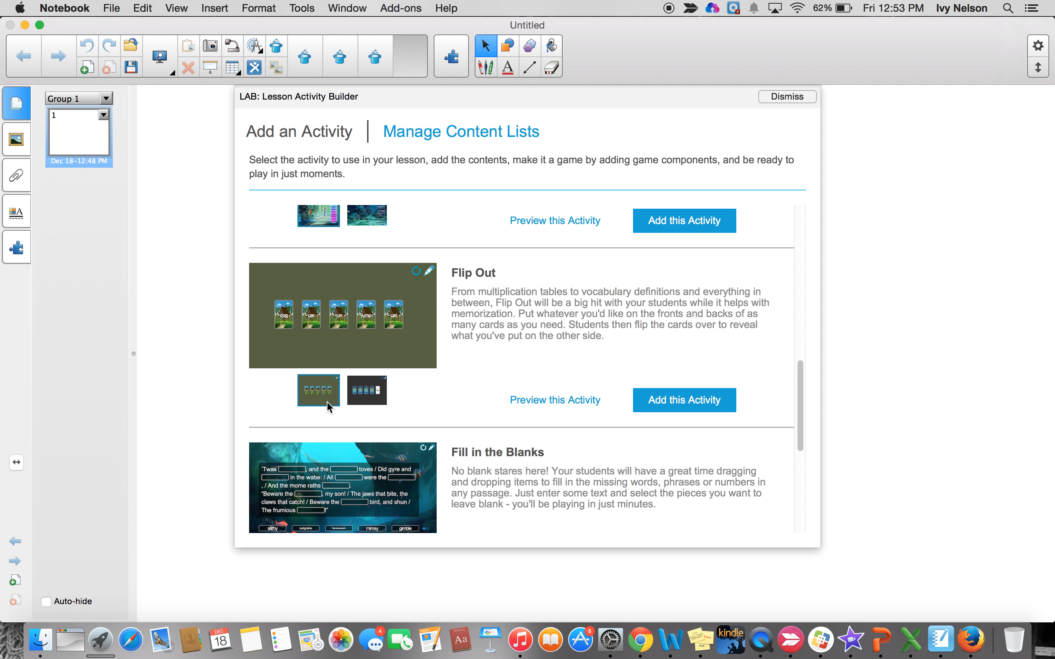
click(363, 399)
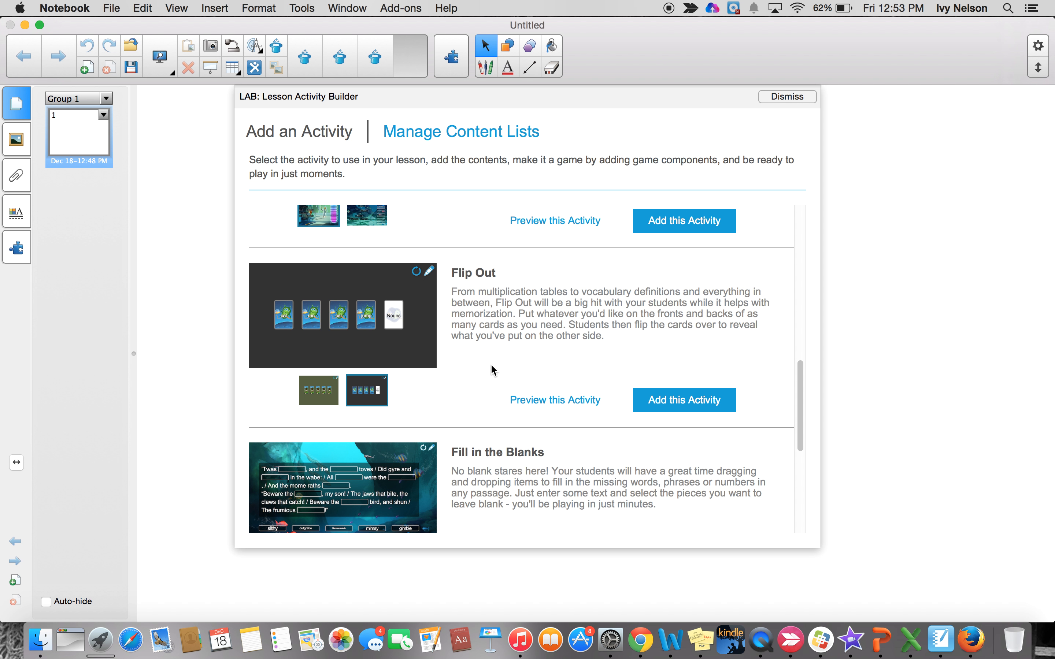
scroll(493, 370, down, 5)
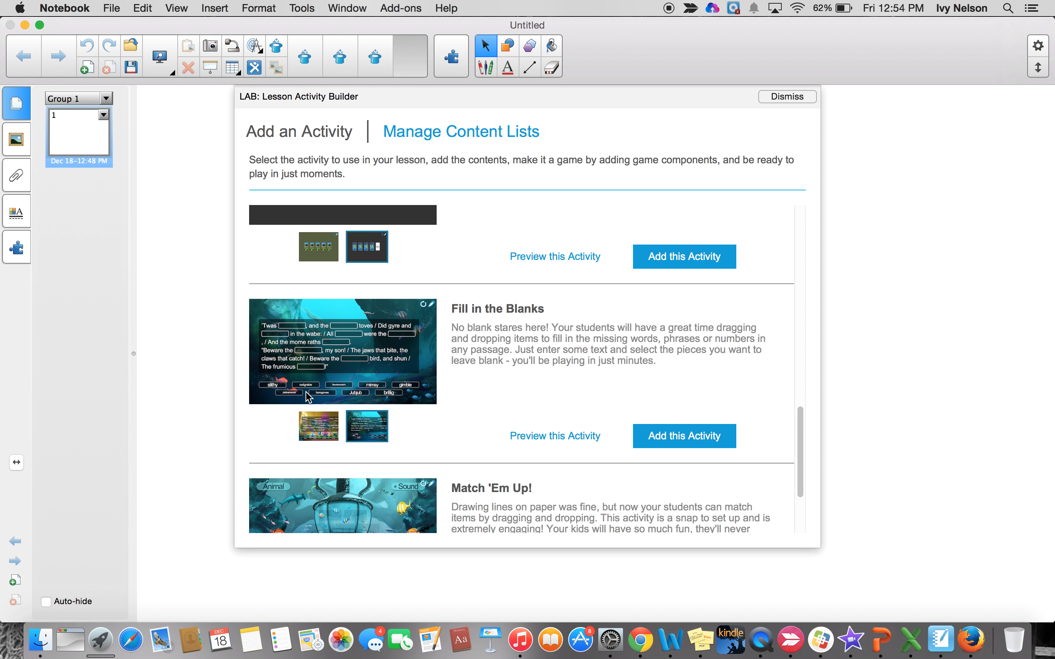
scroll(509, 428, down, 3)
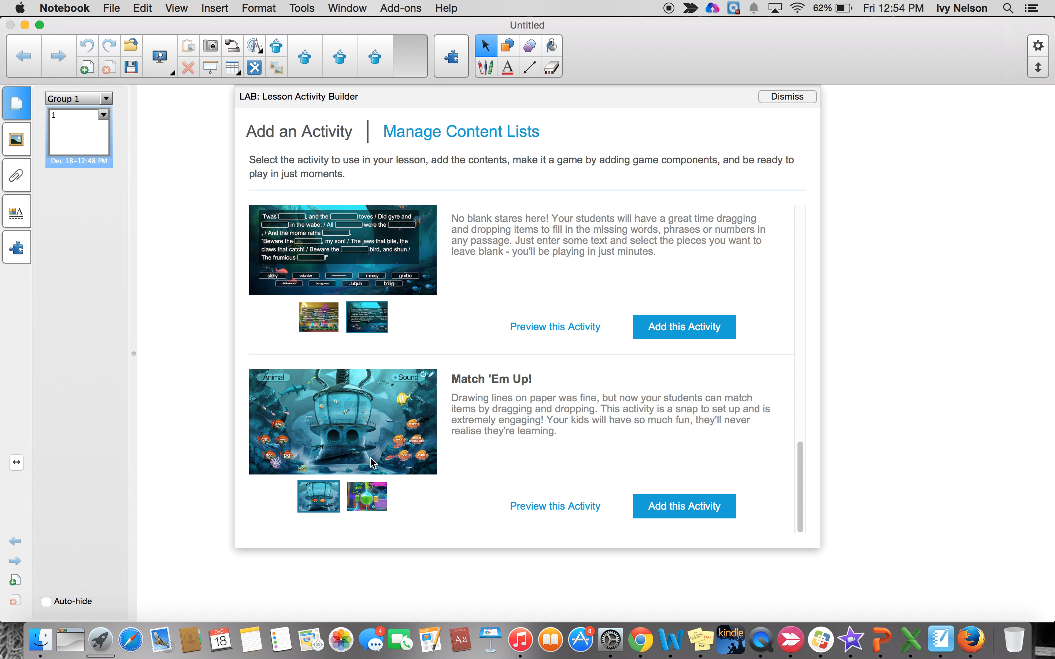
click(371, 508)
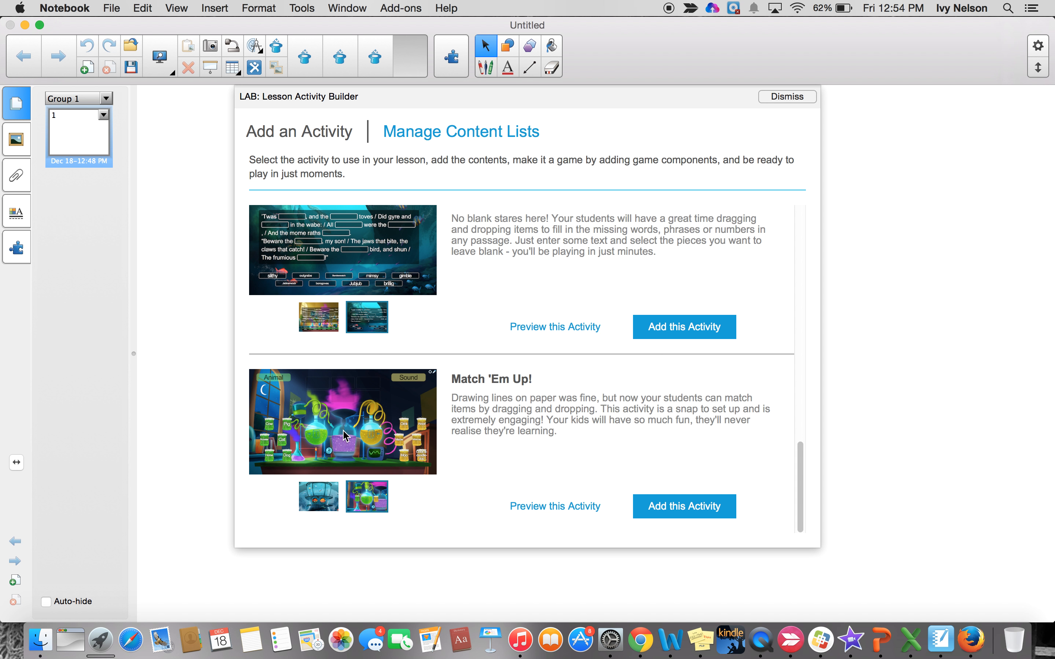
click(319, 508)
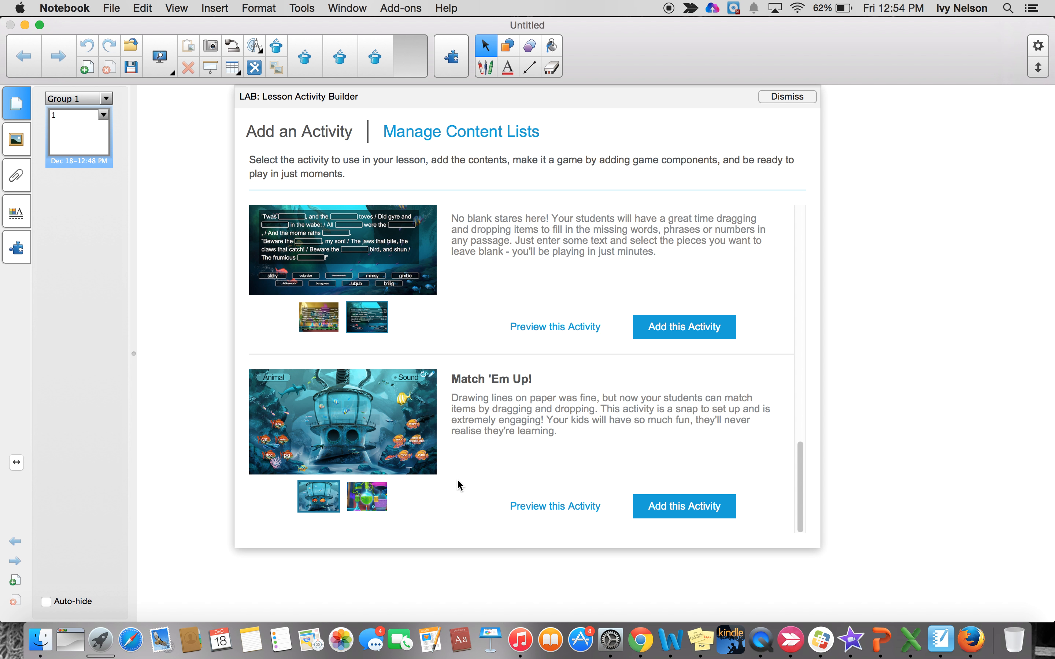
scroll(456, 479, up, 15)
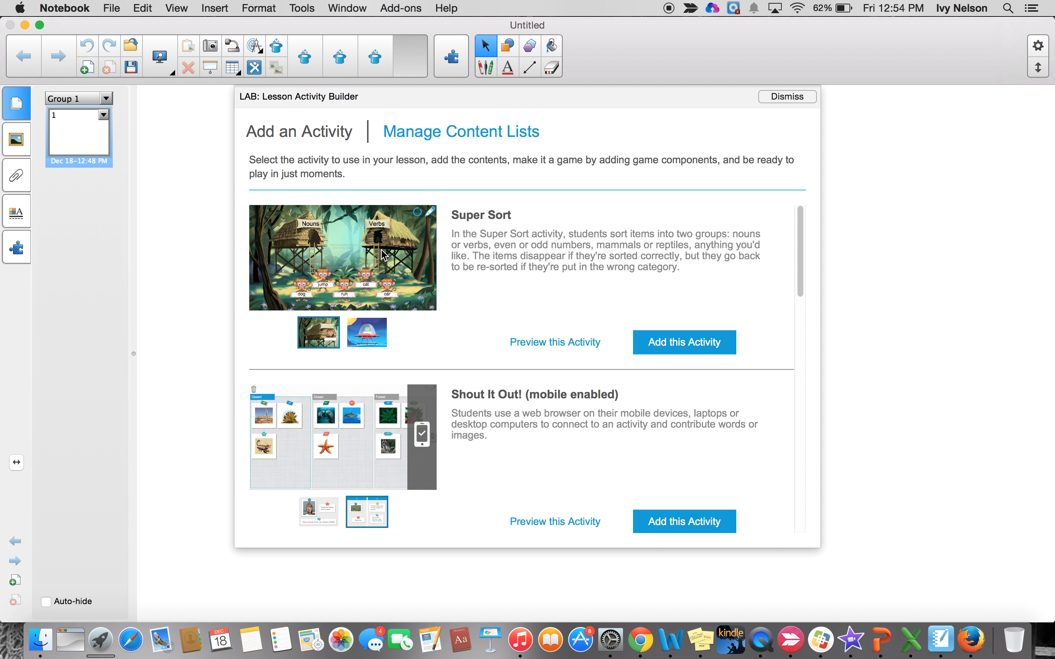
scroll(561, 256, down, 4)
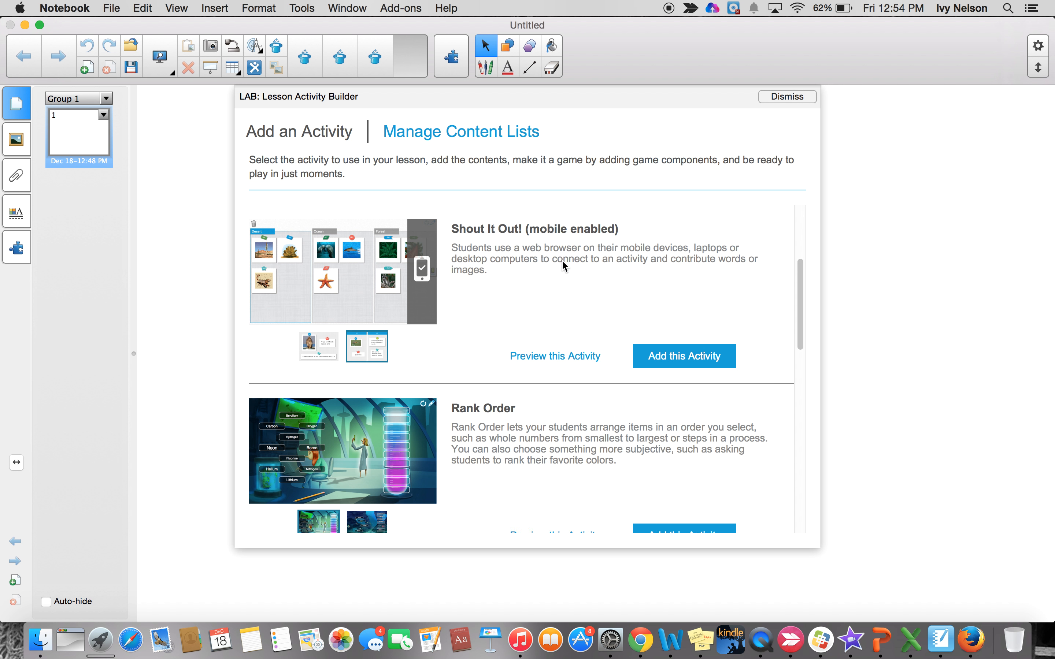
scroll(561, 261, down, 4)
scroll(564, 265, up, 8)
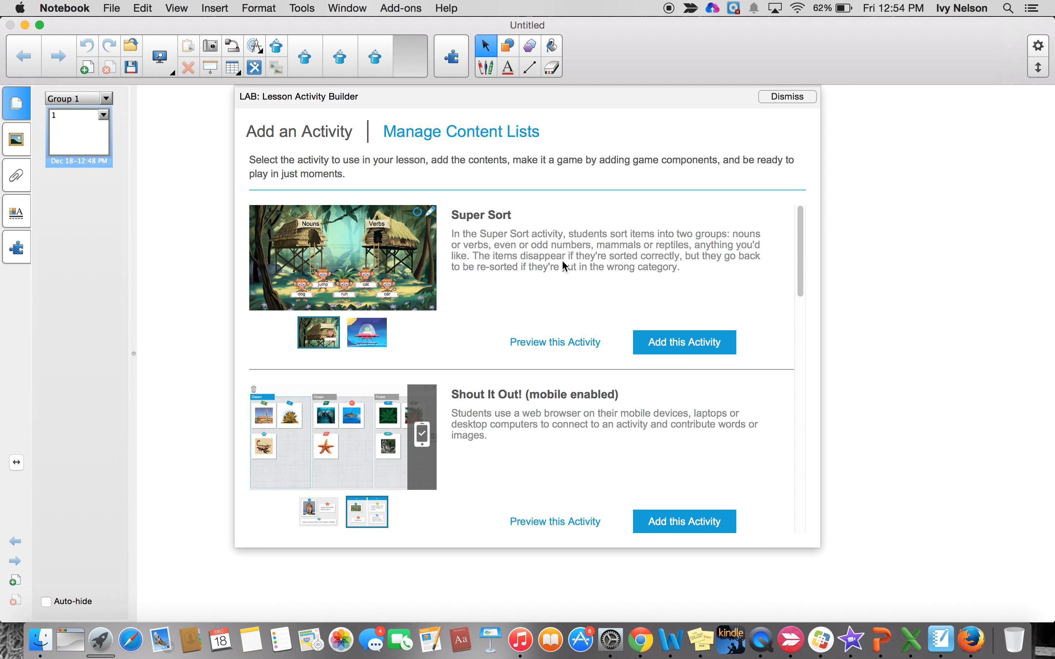
- Add a Super Sort activity using the Sort in Space template with the Mars theme, and proceed to its content
click(681, 342)
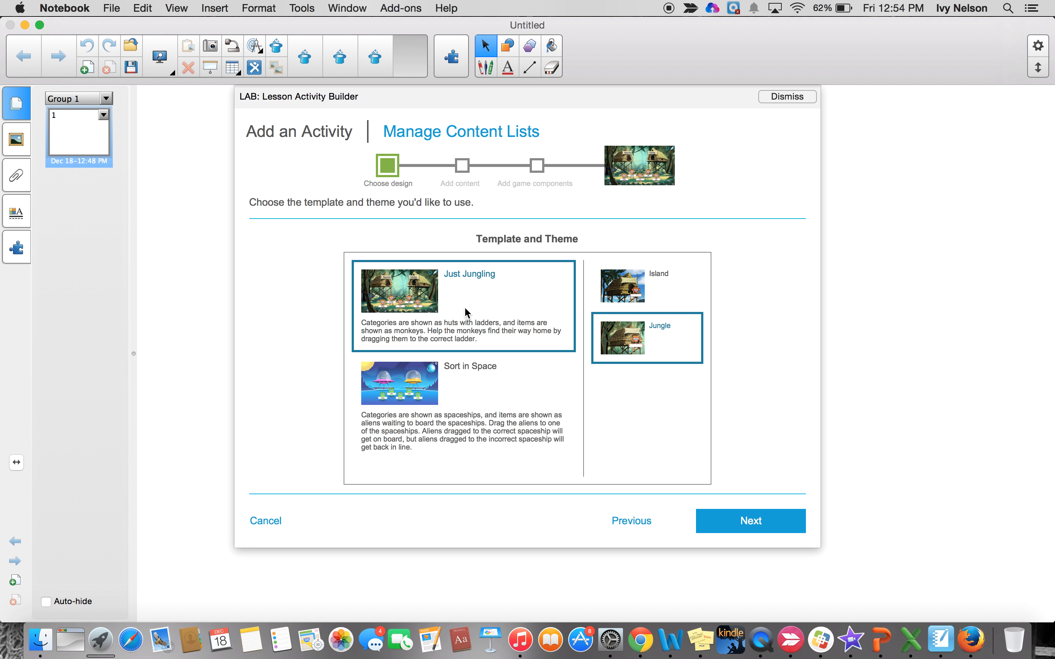
click(386, 396)
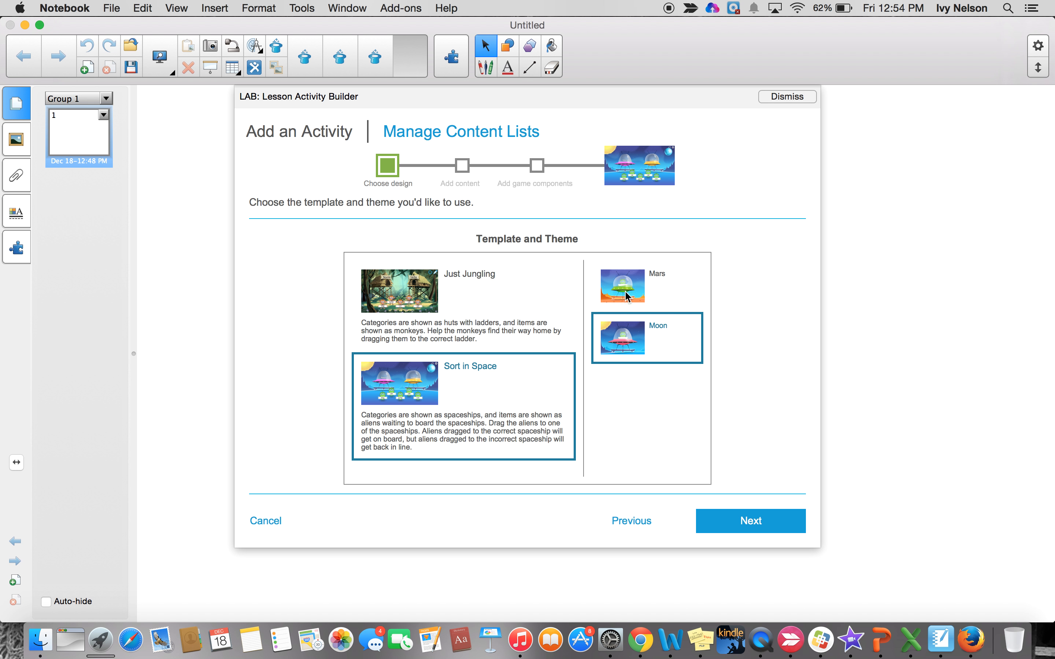
click(623, 280)
click(780, 524)
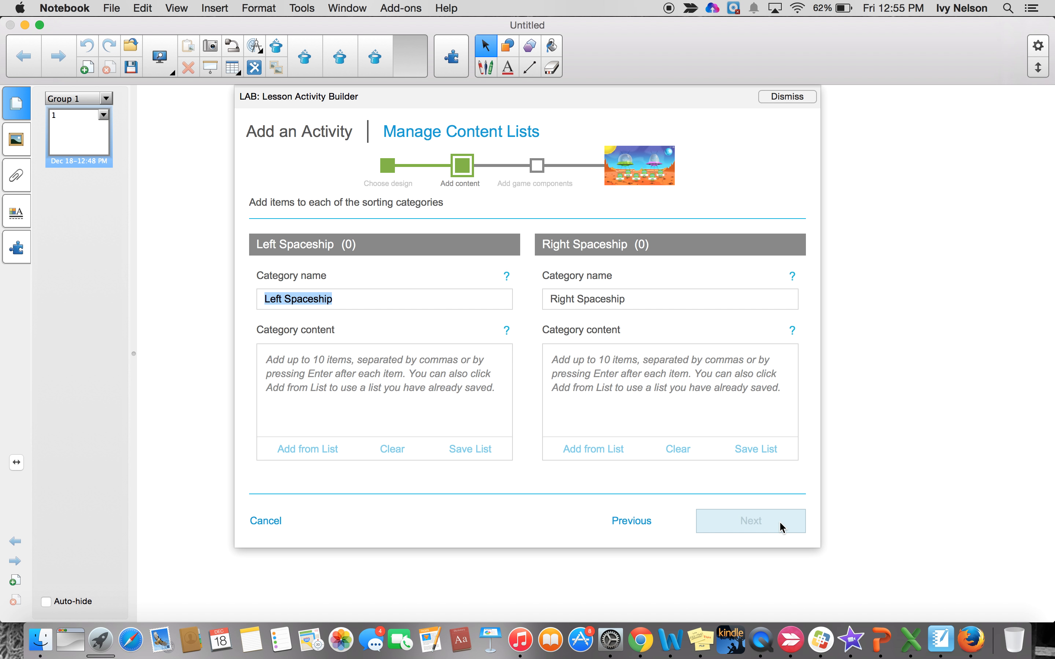
- Name the left spaceship category "Even Numbers" and the right spaceship category "Odd Numbers"
text(Even Numbers)
key(Tab)
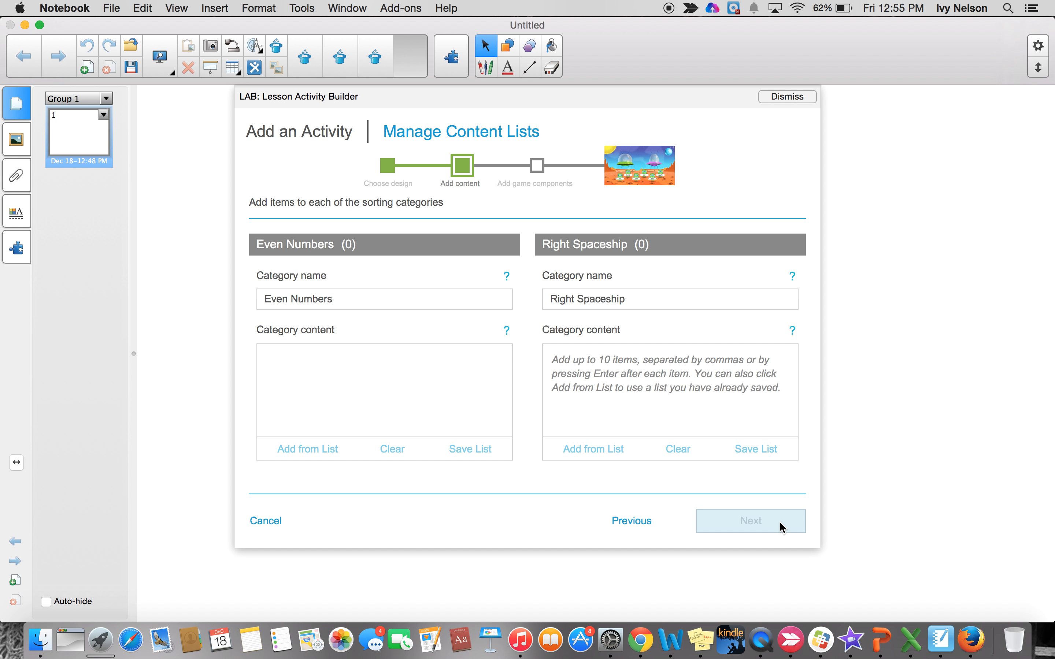
triple_click(612, 299)
text(Odd Numbers)
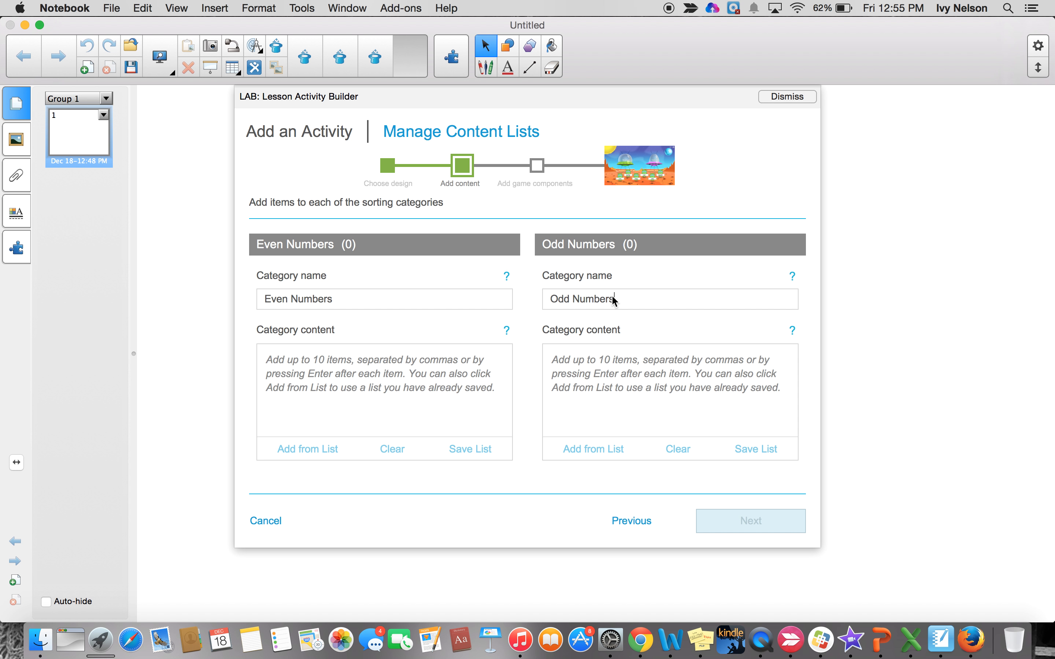
- Add 2, 6, 12, 22, 44 and 58 as separate items of the Even Numbers category
click(422, 387)
text(2)
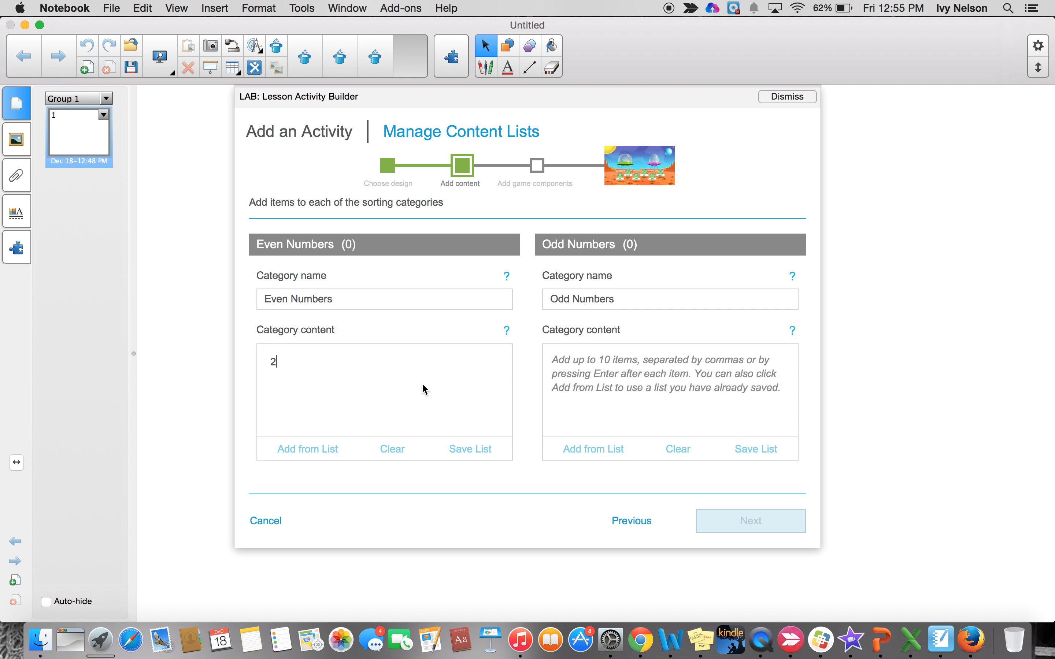
key(Return)
text(6)
key(Return)
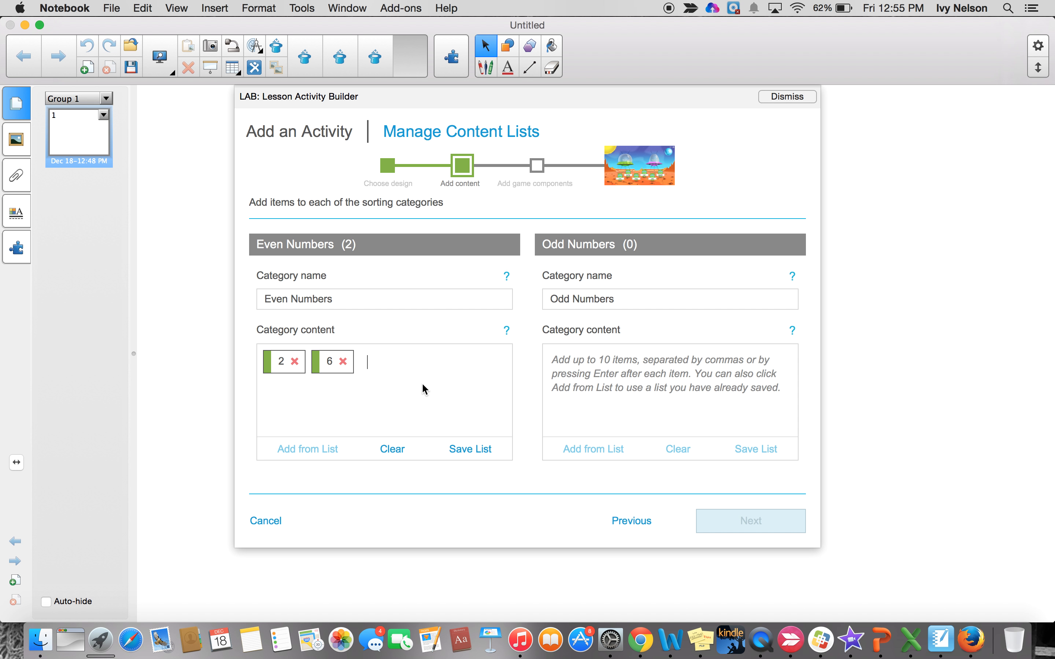
text(12)
key(Return)
text(22)
key(Return)
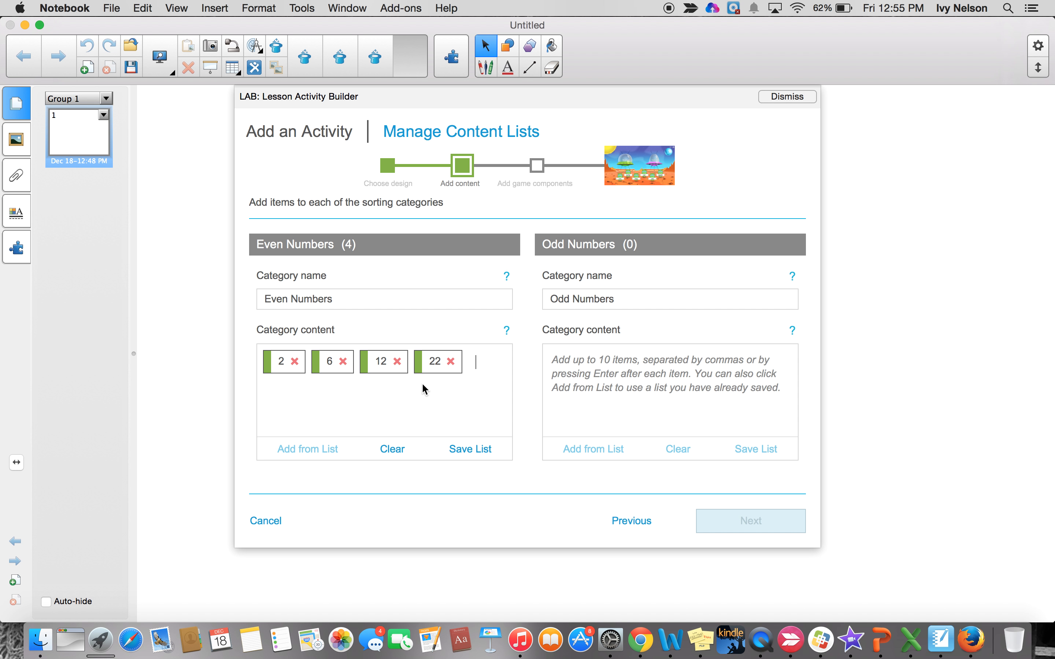
text(44)
key(Return)
text(58)
key(Return)
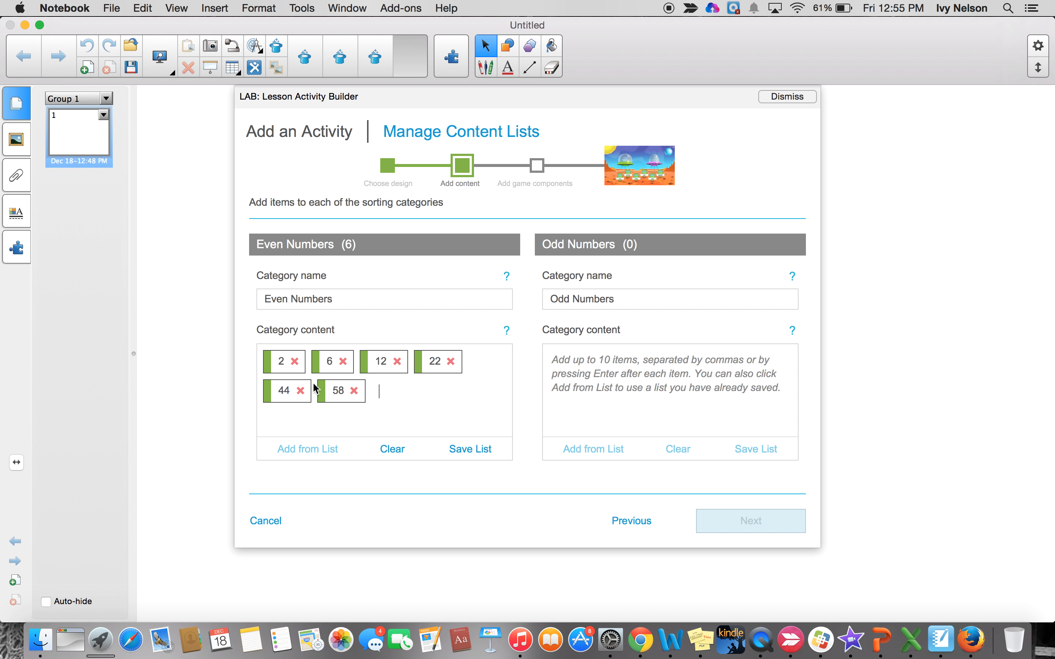
- Add 7, 13, 19, 23, 47, 81 and 99 as Odd Numbers items, and proceed to the game components
click(619, 387)
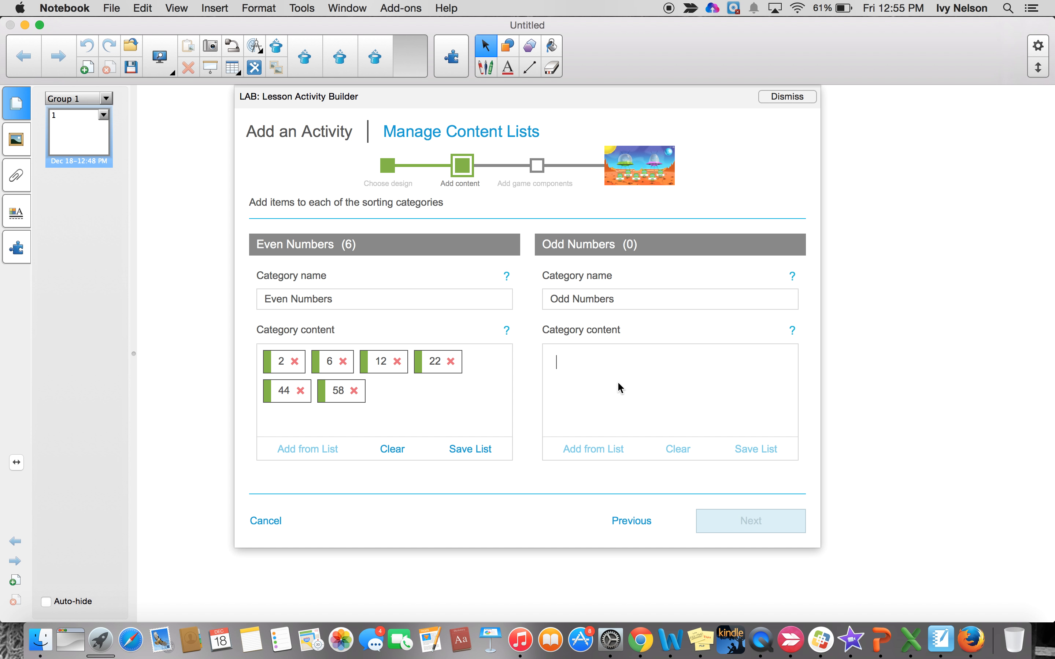
text(7)
key(Return)
text(13)
key(Return)
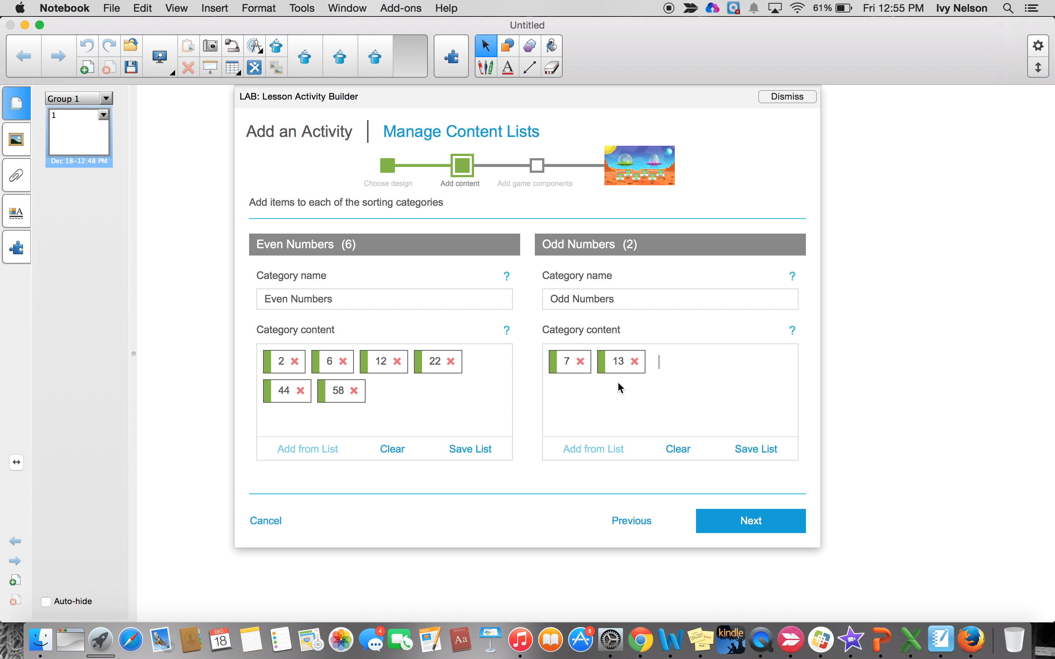
text(19)
key(Return)
text(23)
key(Return)
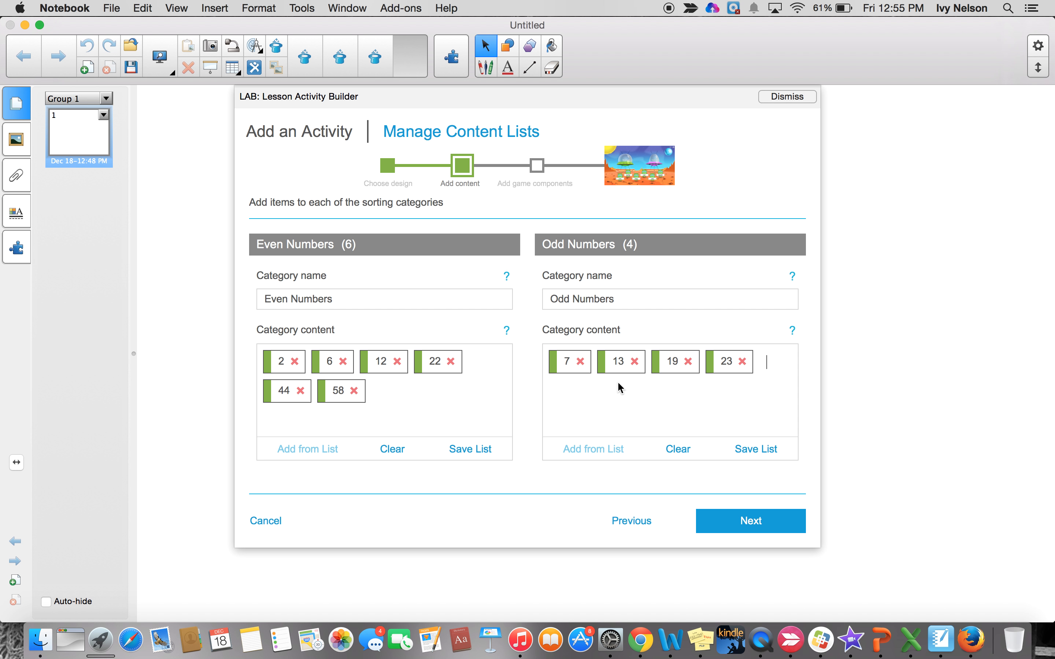
text(47)
key(Return)
text(51)
key(Return)
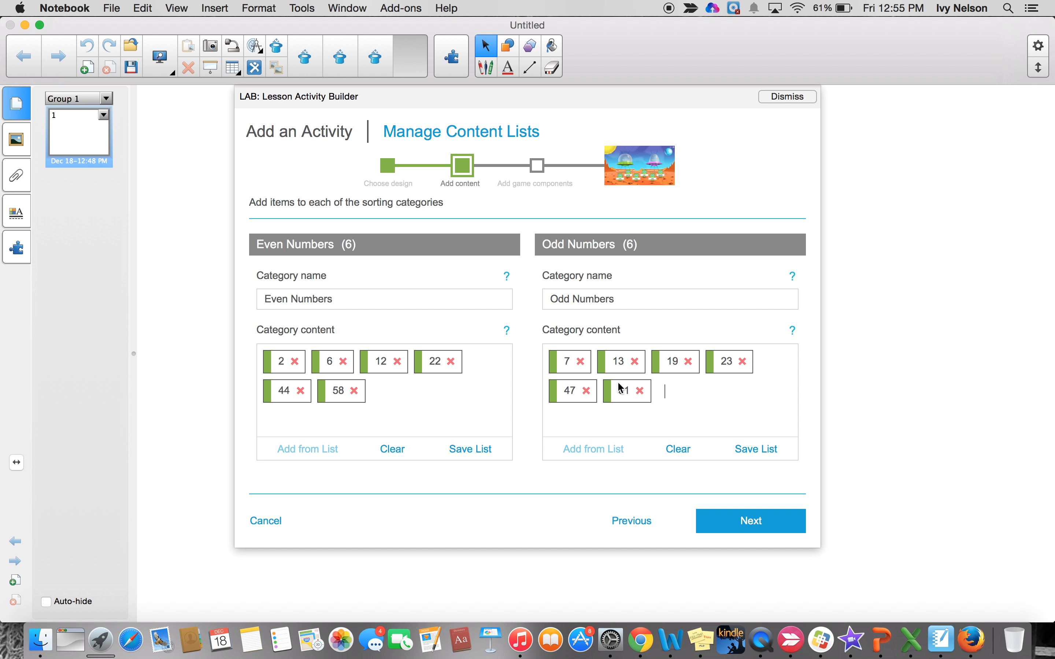
text(99)
key(Return)
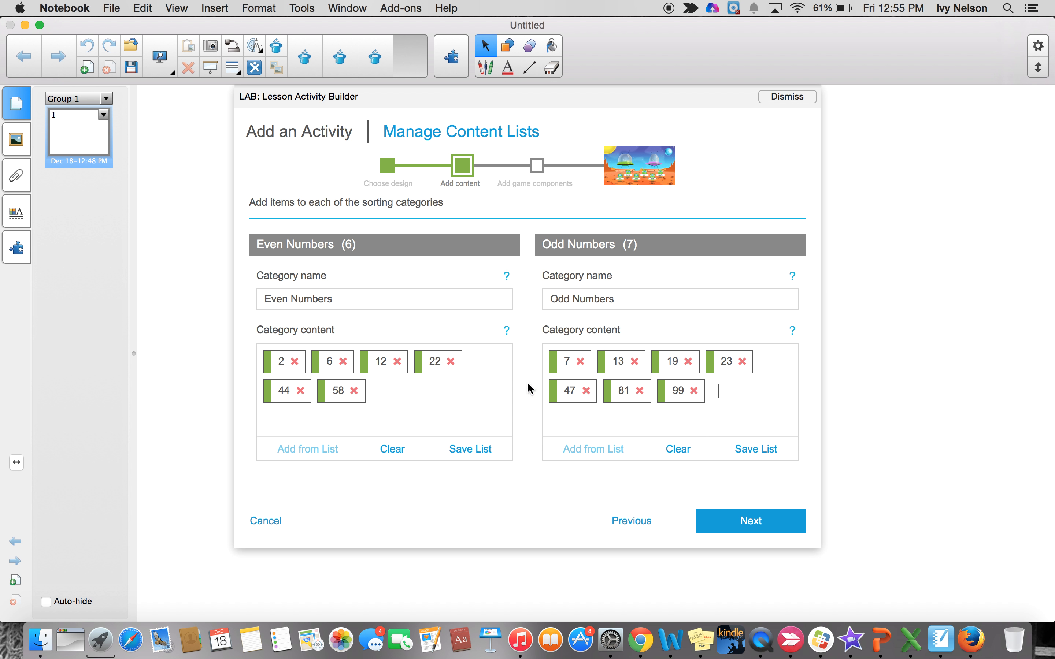
click(749, 526)
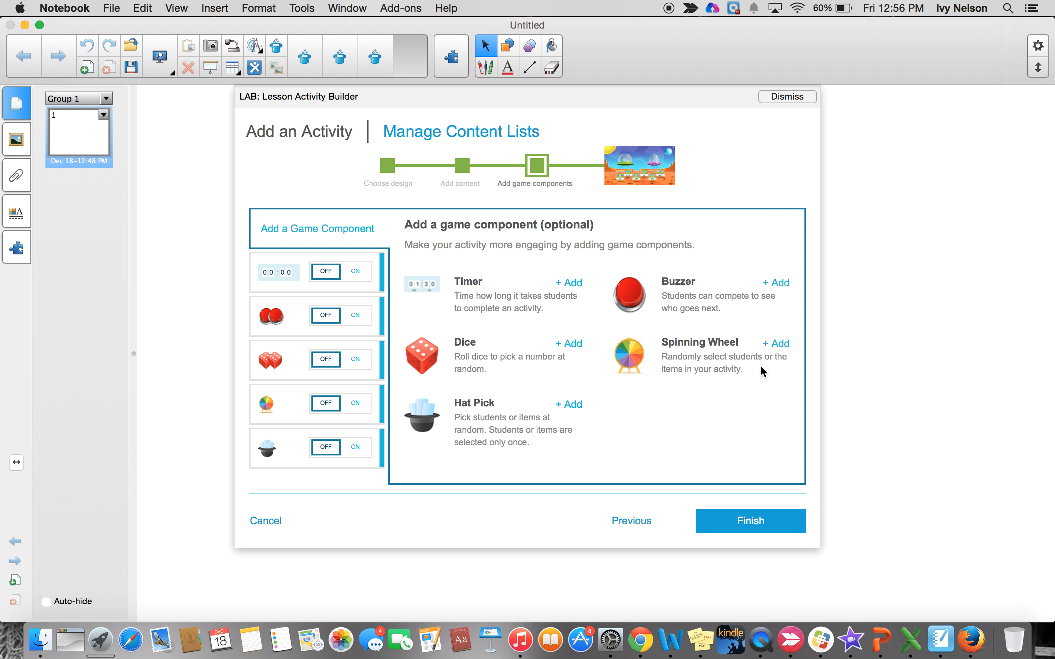
- Add a spinning wheel and go through its randomizing options for sorting categories, sorting items and numbers
click(778, 343)
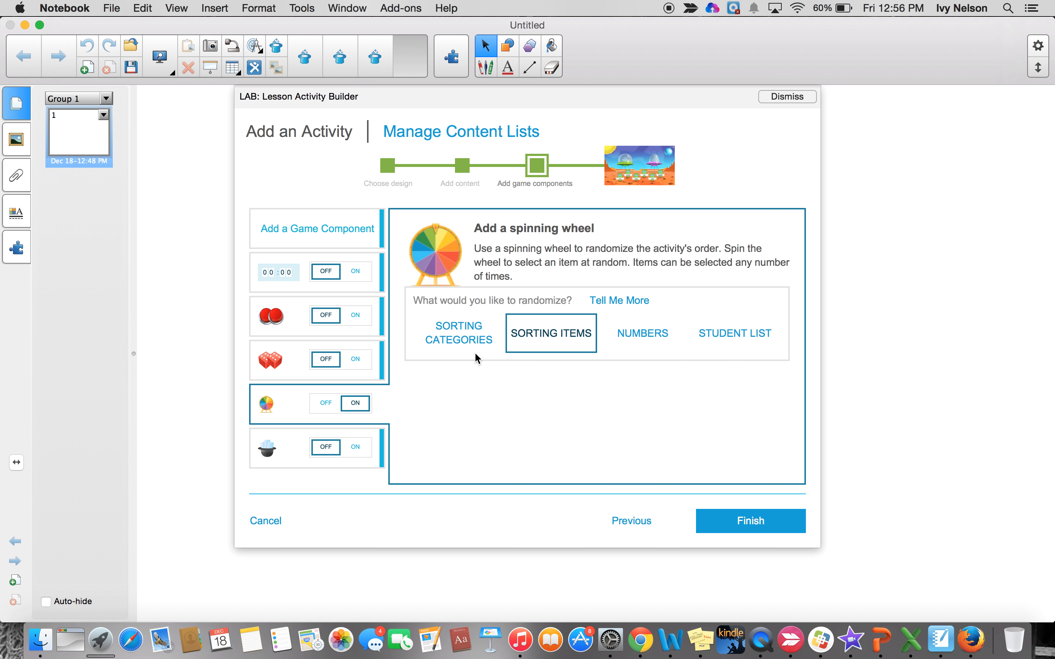
click(454, 342)
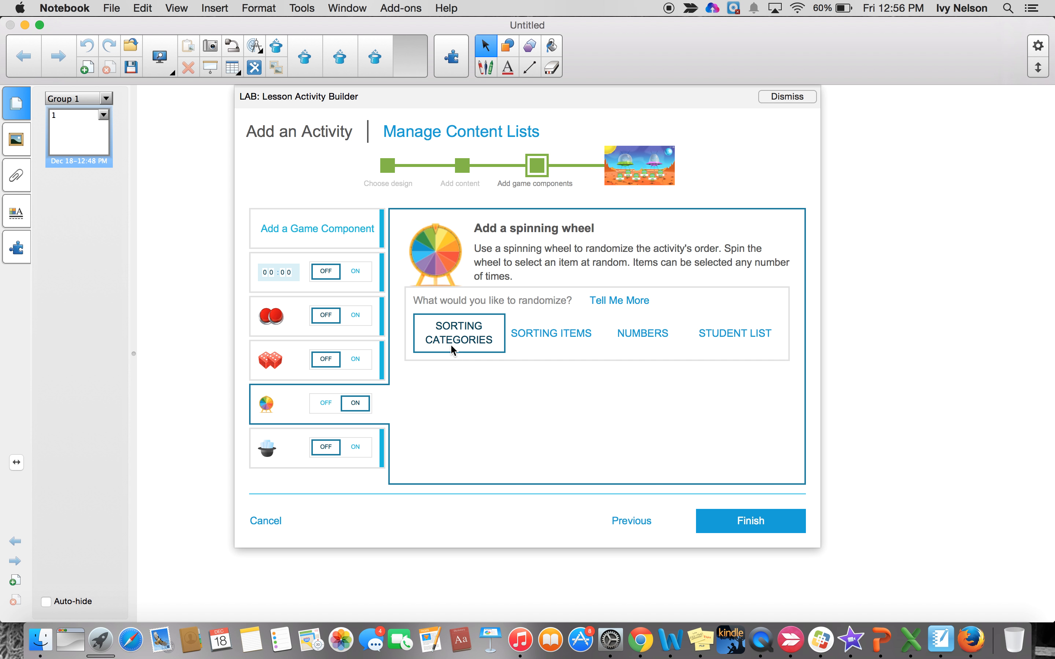
click(542, 344)
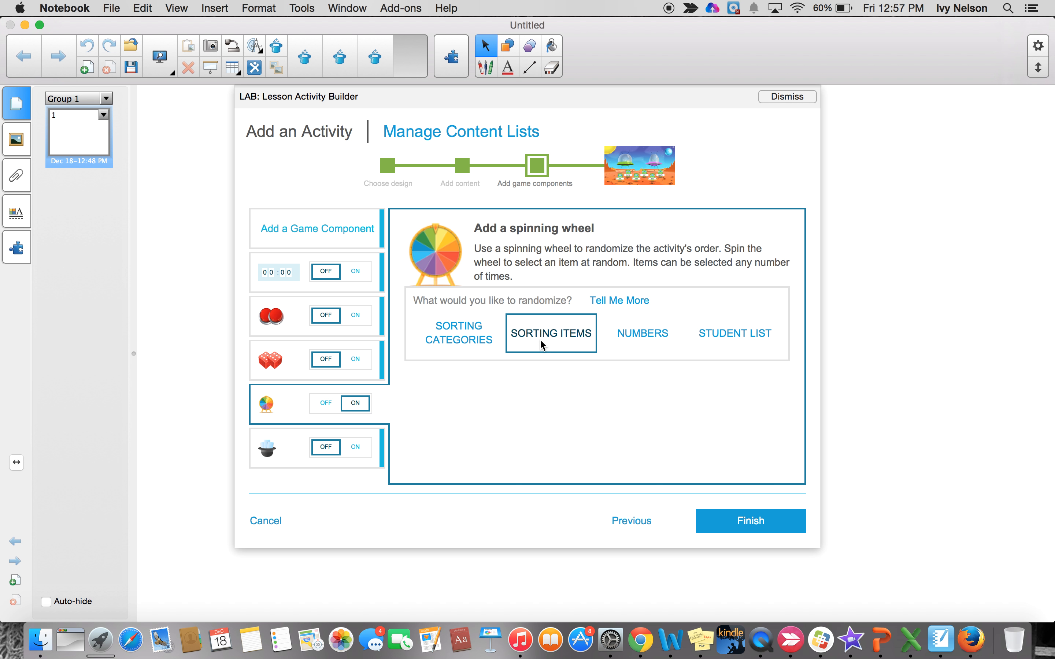
click(651, 340)
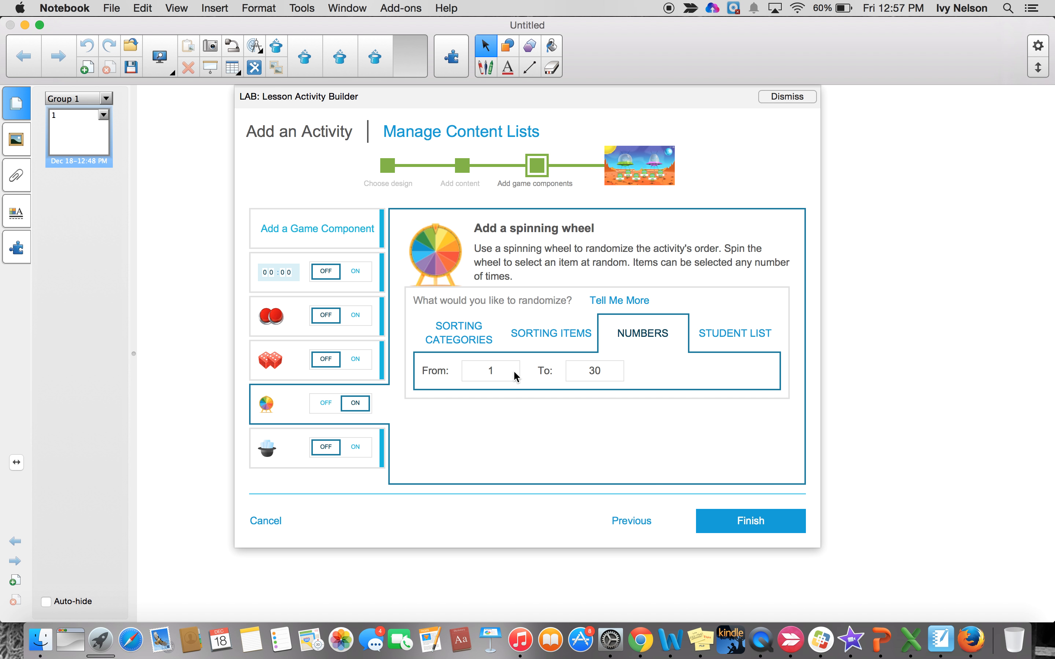
- Set the spinning wheel to randomize a student list, and finish the activity so it is placed on the page
click(747, 335)
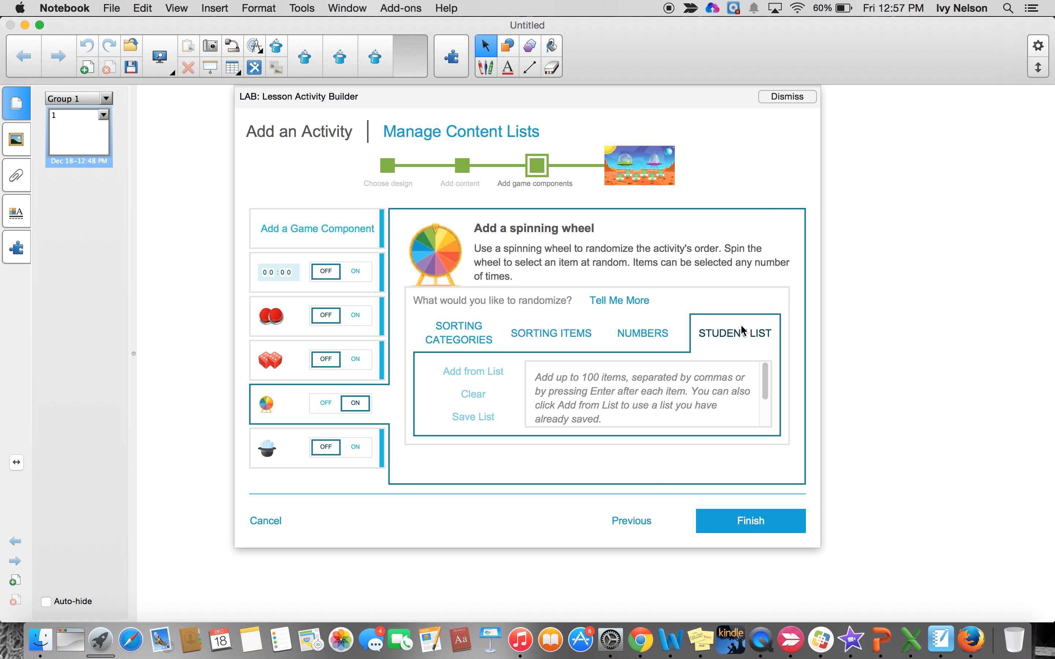
click(757, 524)
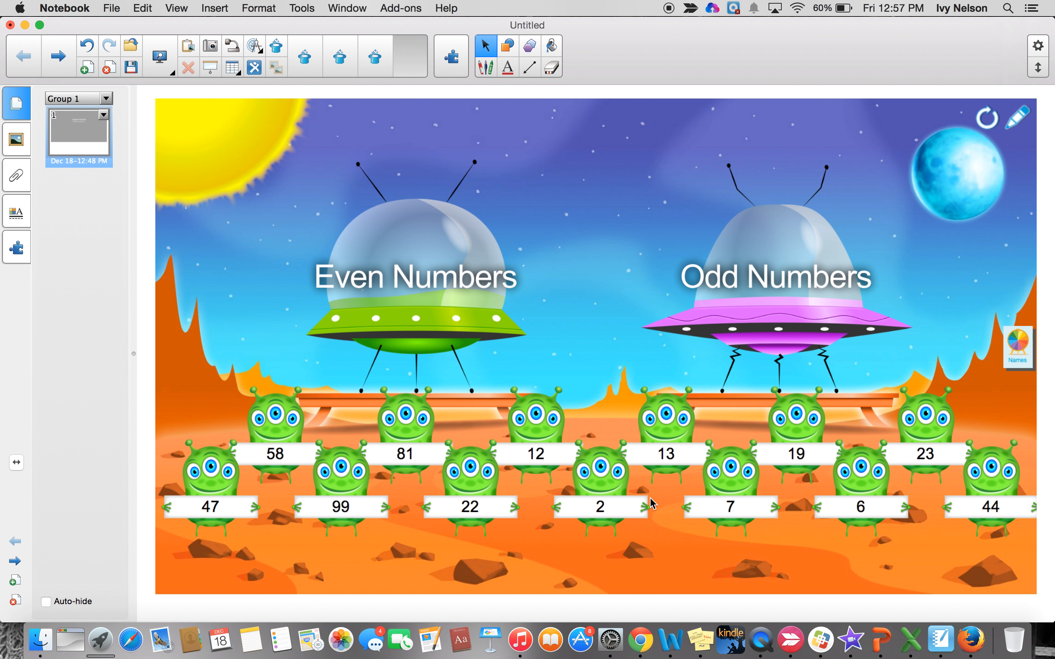
- Try out the Names spinning wheel at the edge of the finished activity
click(1017, 350)
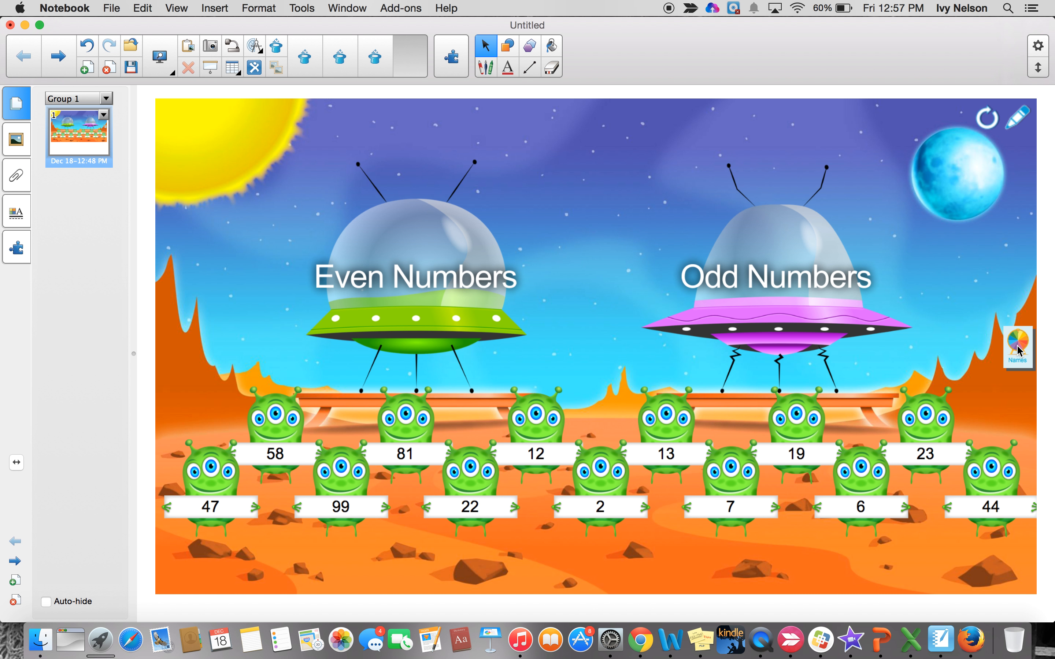
click(1018, 350)
click(1018, 350)
click(1023, 354)
- Test the sorting by moving the 12 and 6 aliens to Even Numbers and the 13 alien to Odd Numbers
drag(537, 419, 410, 259)
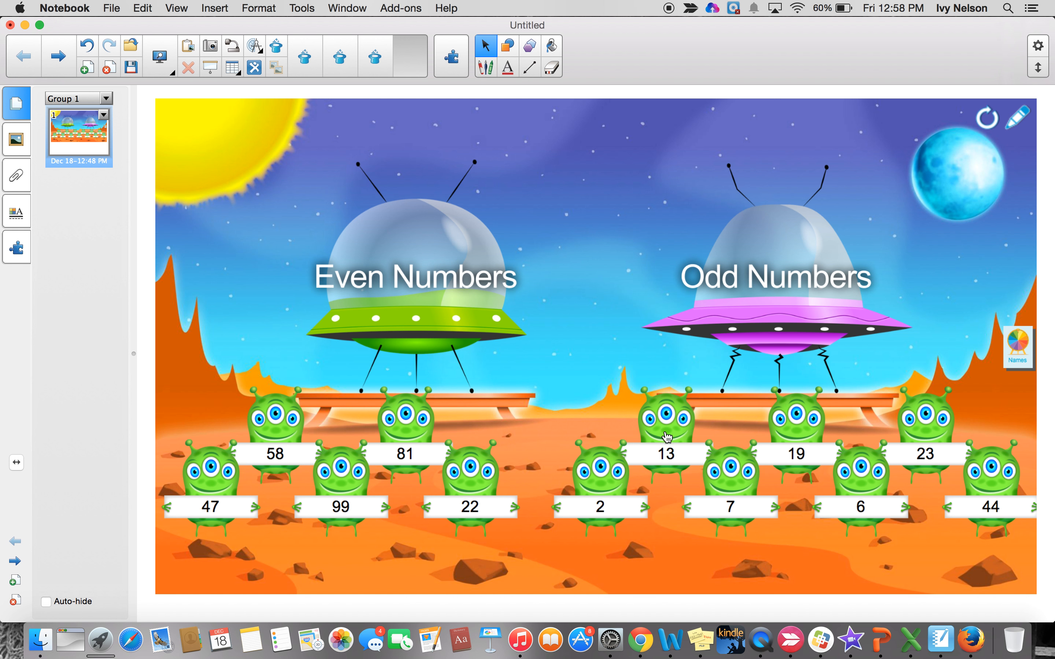
drag(674, 433, 786, 269)
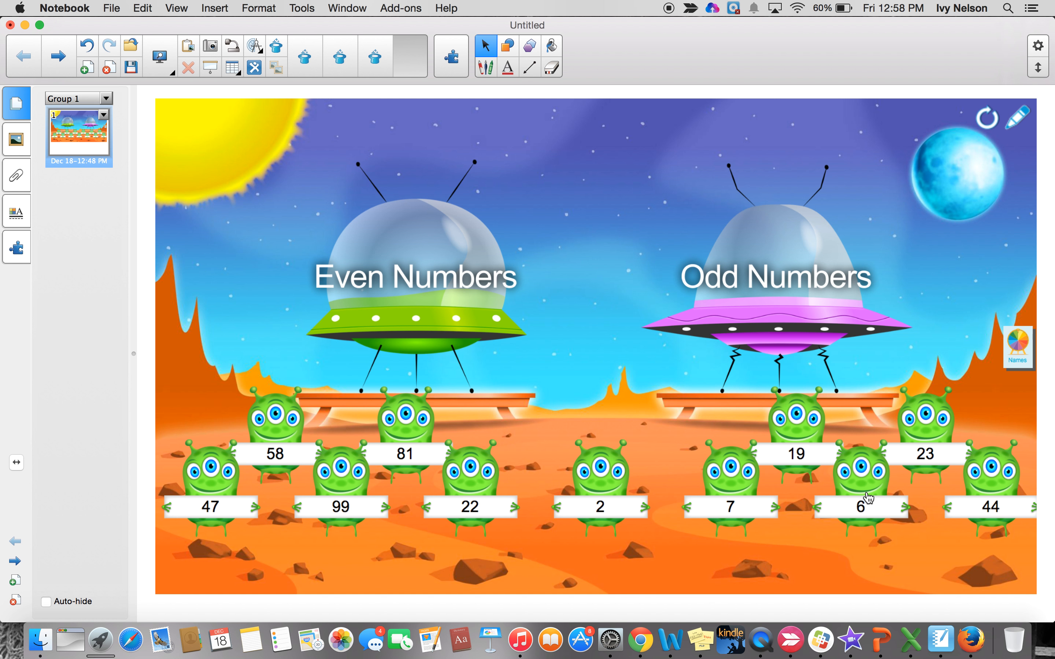
drag(867, 497, 452, 296)
drag(451, 298, 419, 289)
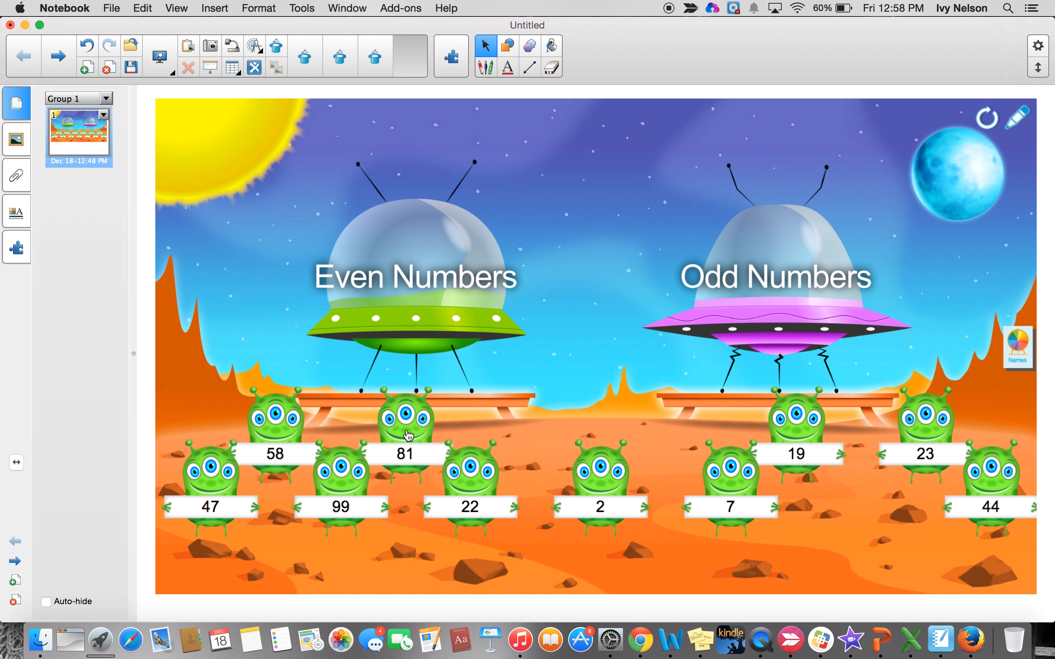
- Try the 81 alien in Even Numbers as a wrong answer, and sort 2 as even and 81, 7, 19 and 23 as odd
drag(408, 435, 418, 246)
drag(608, 484, 419, 270)
drag(407, 429, 776, 270)
drag(731, 470, 776, 266)
drag(797, 415, 784, 272)
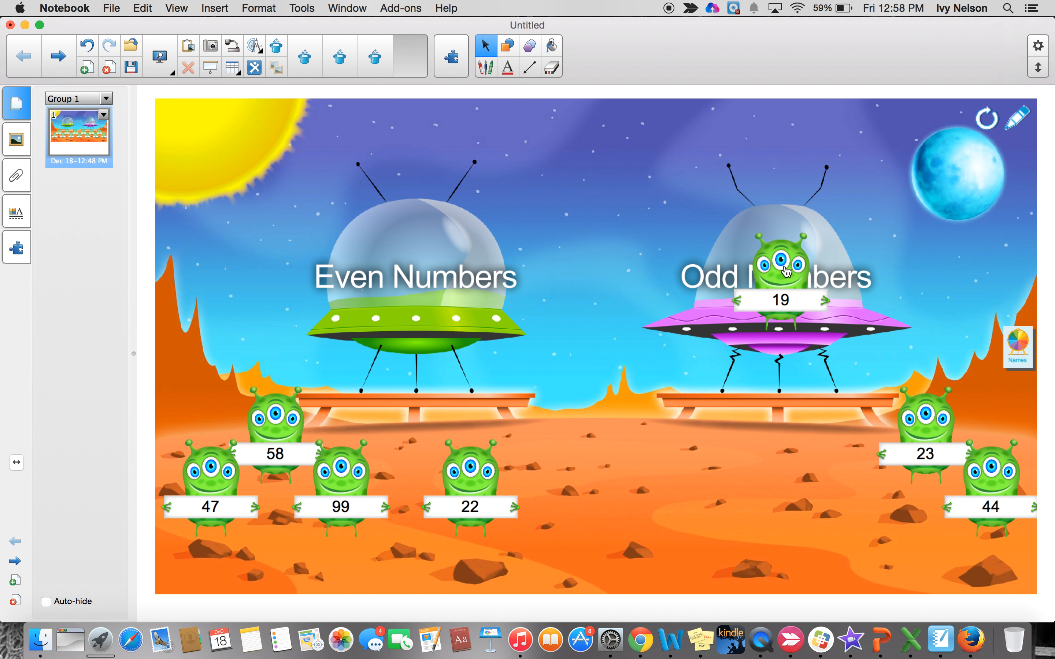
drag(907, 414, 759, 244)
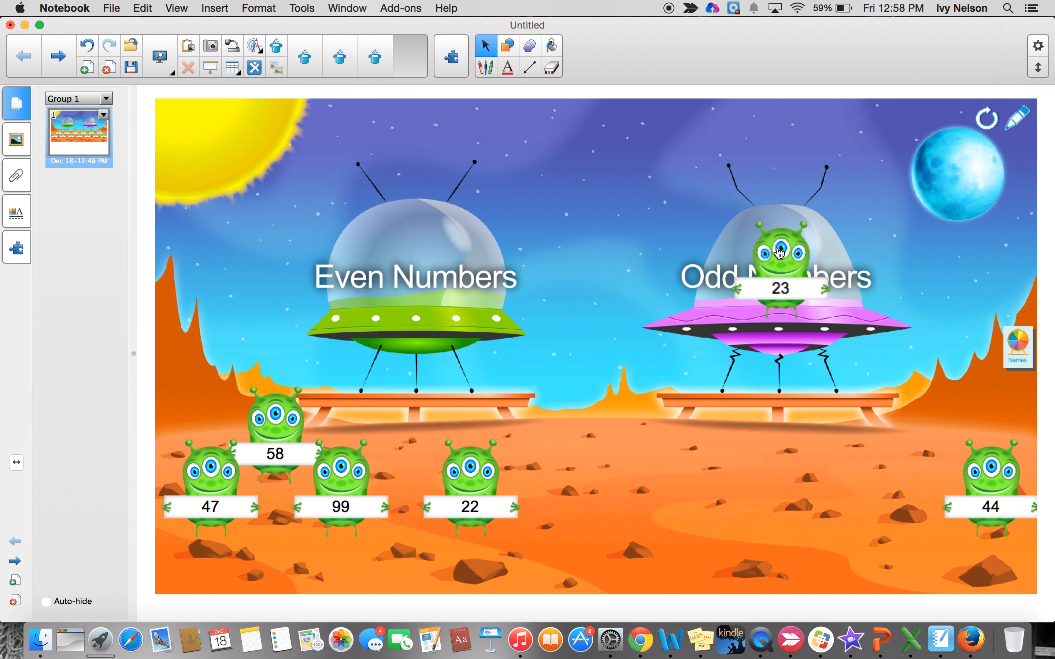
- Sort the remaining aliens, 44, 58 and 22 as even and 47 and 99 as odd, and restart the completed activity
drag(973, 471, 397, 259)
drag(274, 421, 403, 288)
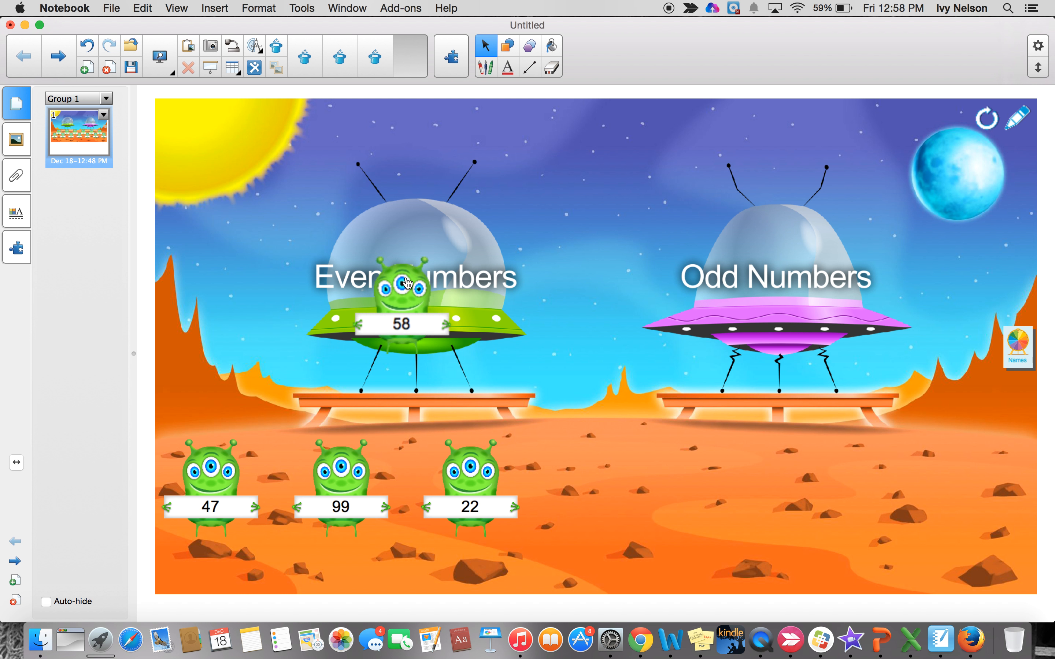
drag(216, 474, 761, 301)
drag(341, 478, 767, 287)
drag(470, 478, 421, 276)
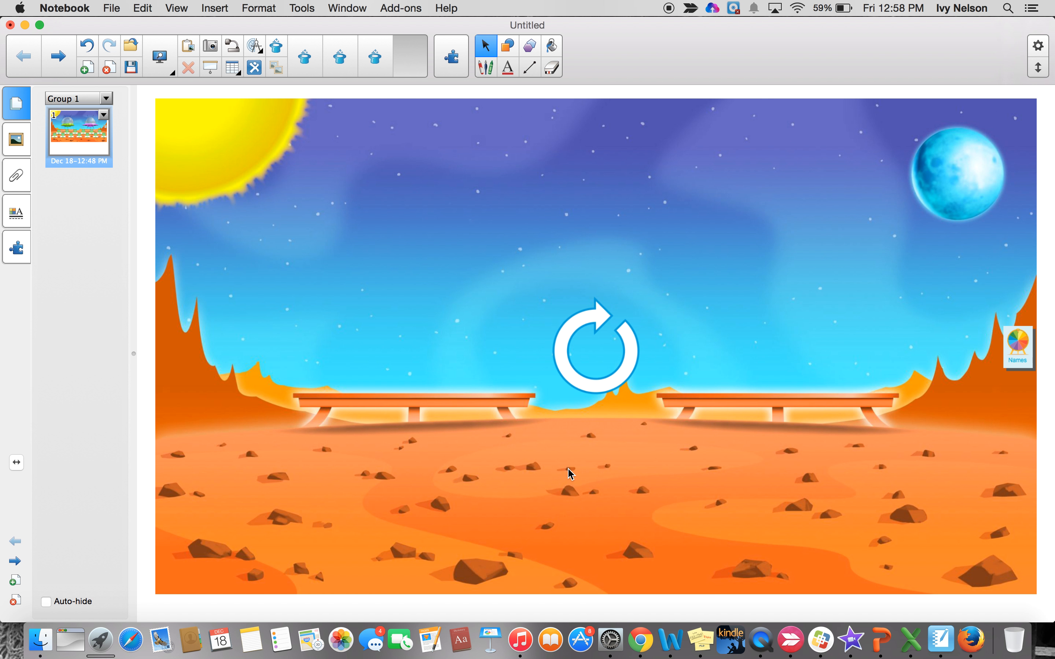
click(585, 336)
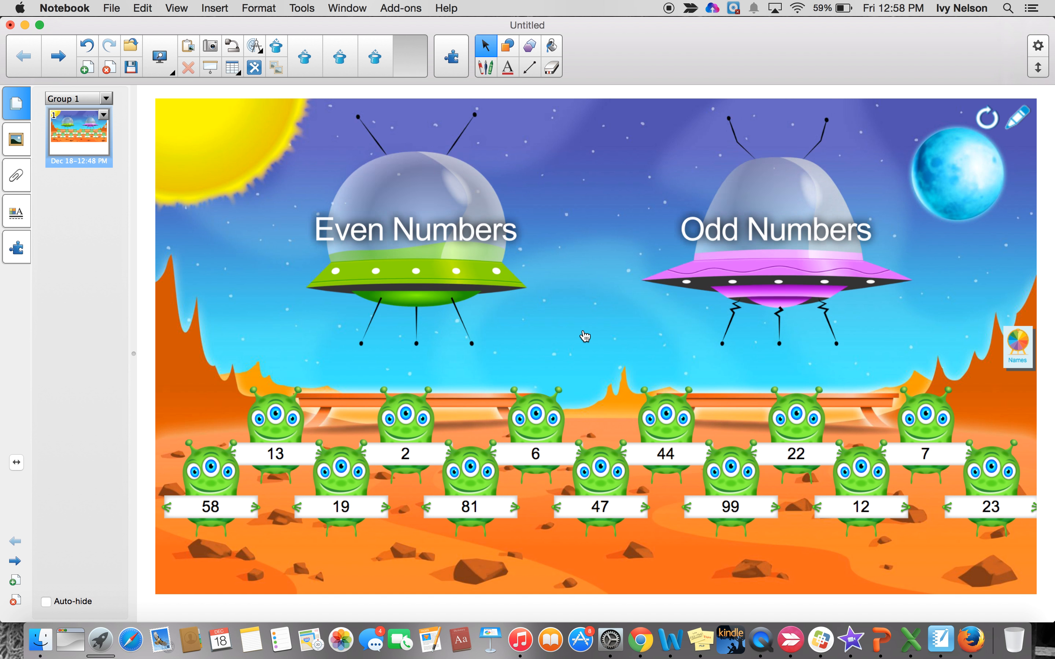